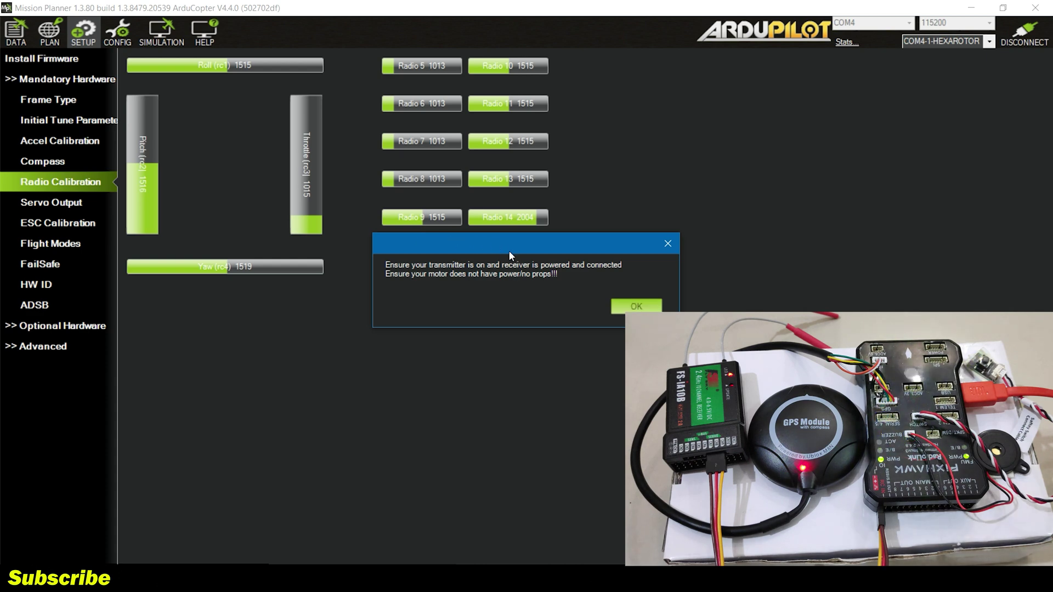
Step: Acknowledge the warning to keep the transmitter on and the props removed
key(Return)
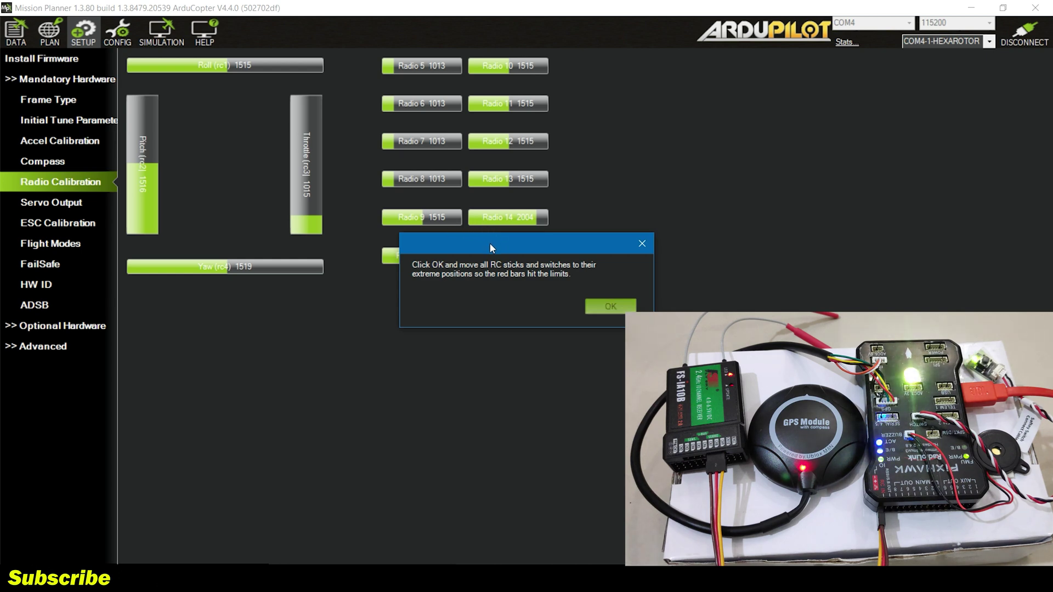
Step: Dismiss the instructions and start recording stick and switch extremes for channels 1–8
key(Return)
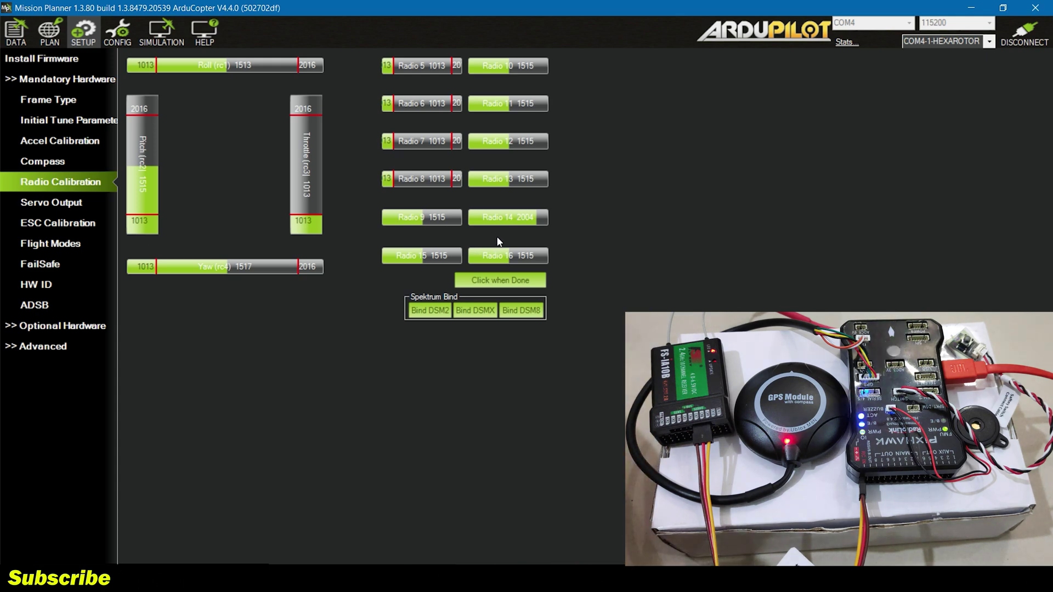
Step: Finish limit capture, confirm centred sticks, and close the 1013–2016 range summary
key(Return)
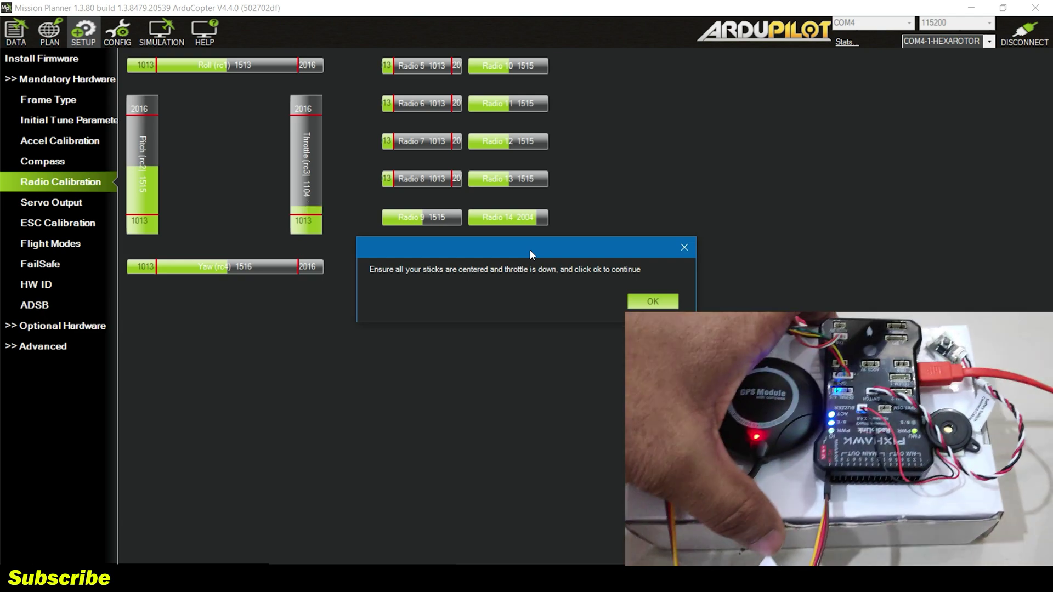
key(Return)
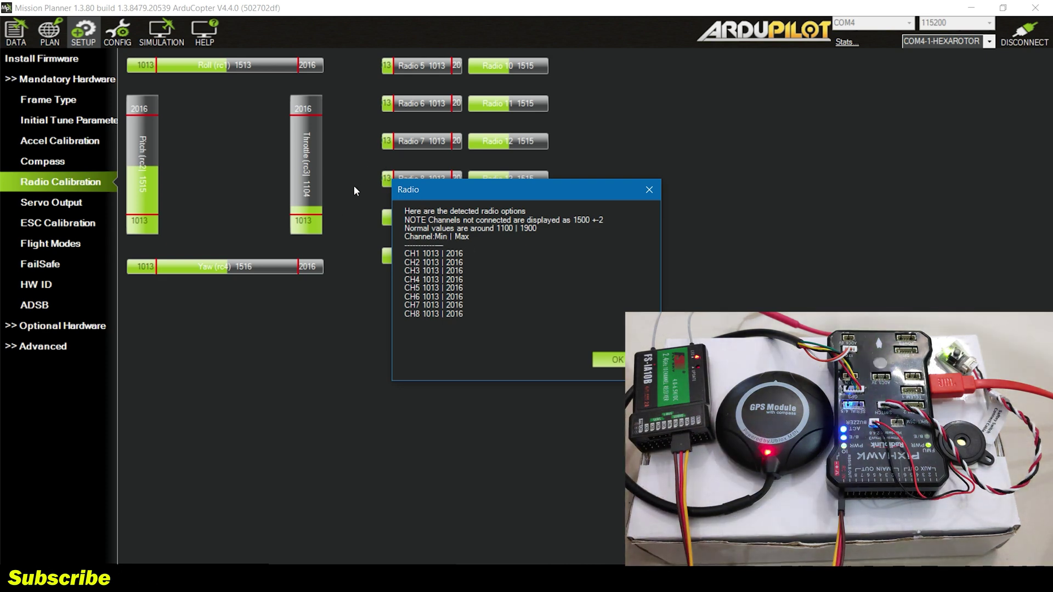
key(Return)
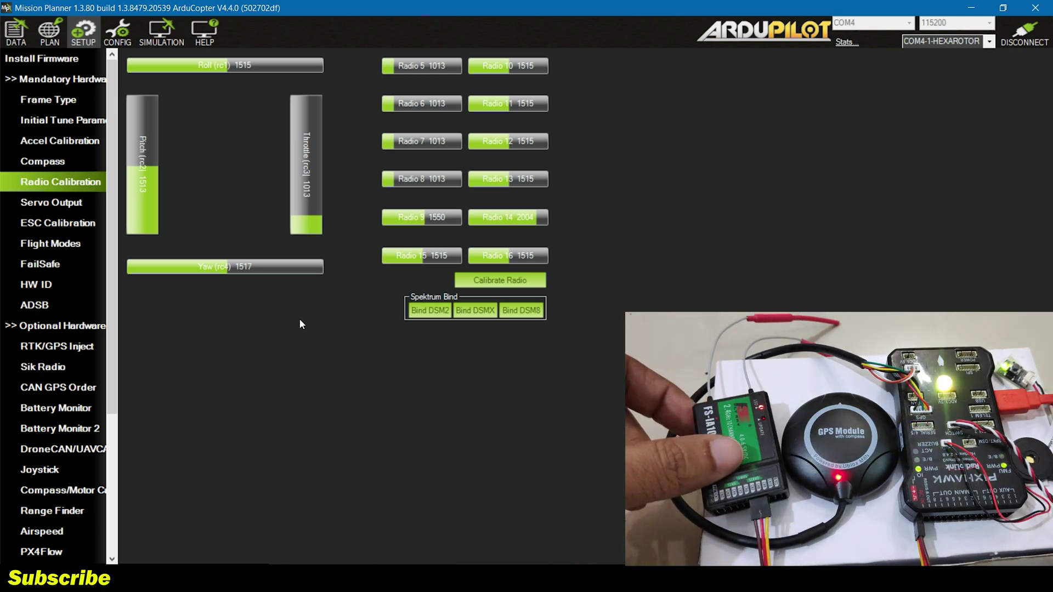
Step: Open Flight Modes setup, where channel 5 at 1515 selects flight mode 4
click(43, 188)
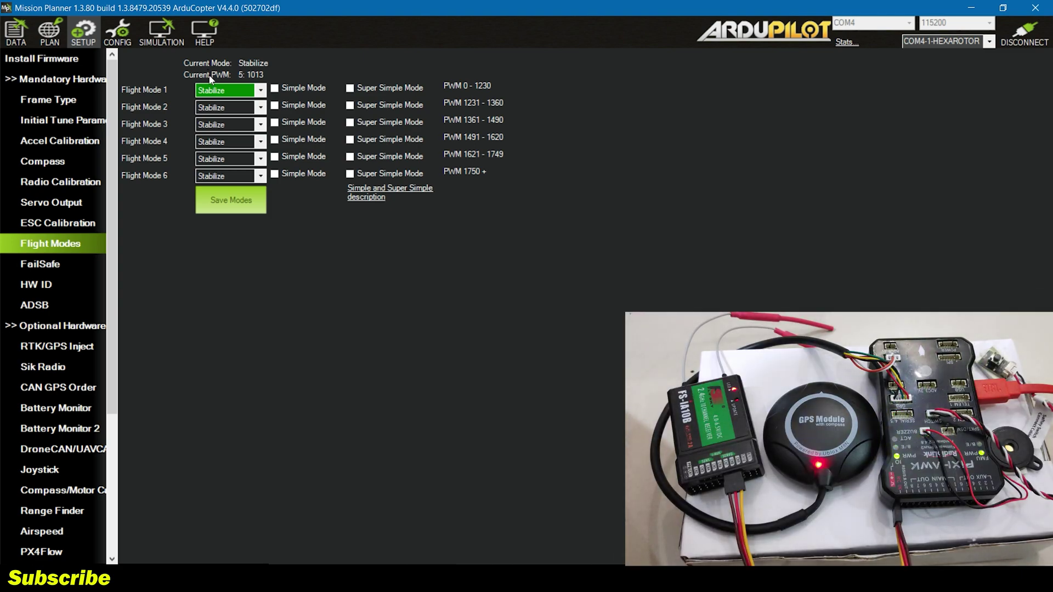
click(229, 90)
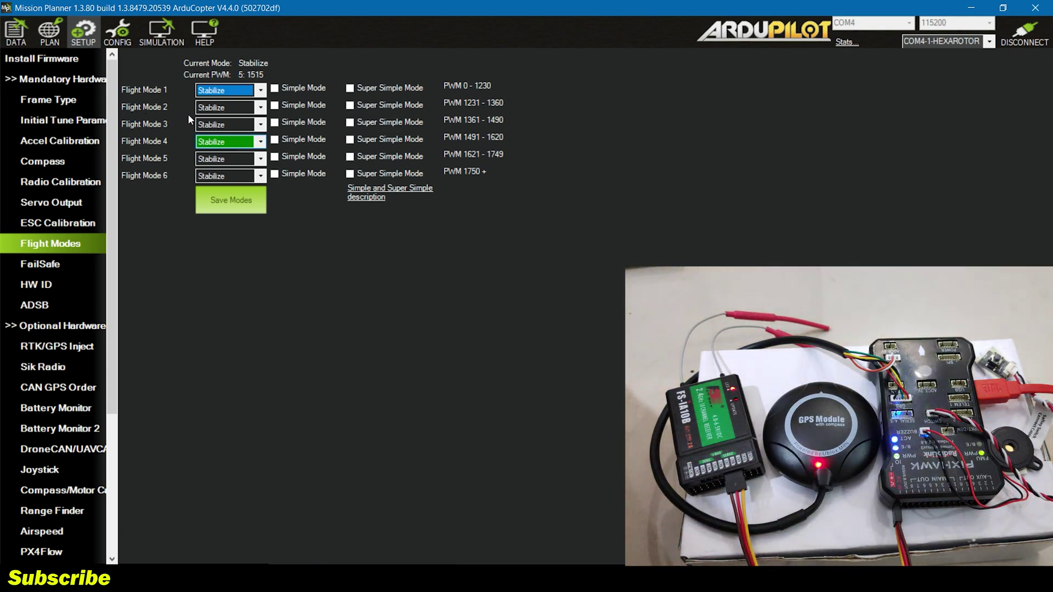
Step: Choose AltHold in the Flight Mode 4 dropdown
click(260, 141)
key(Down)
key(Down)
key(Down)
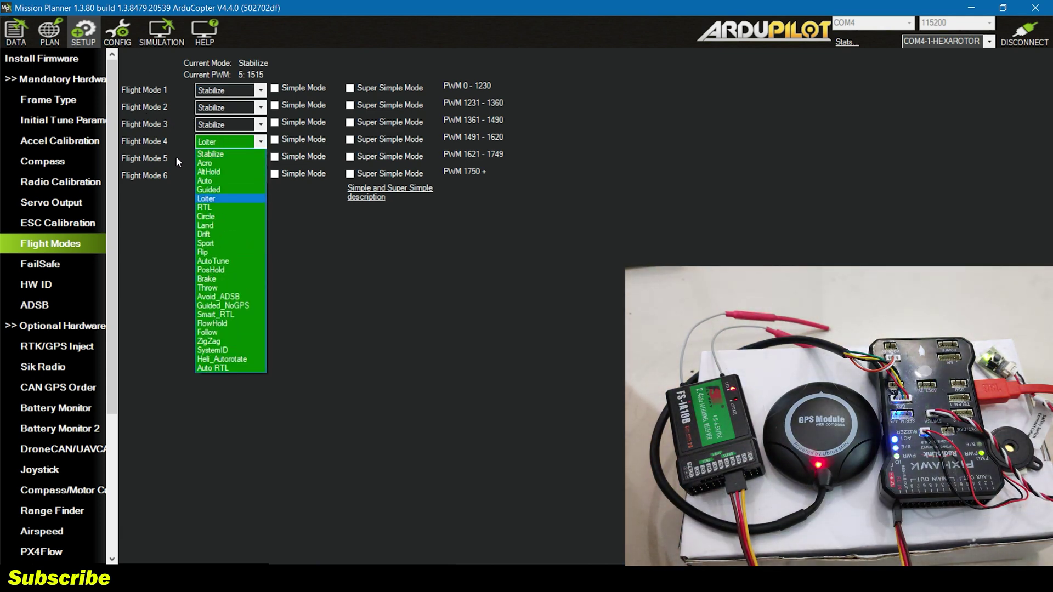
key(Up)
key(Up)
key(Up)
key(Return)
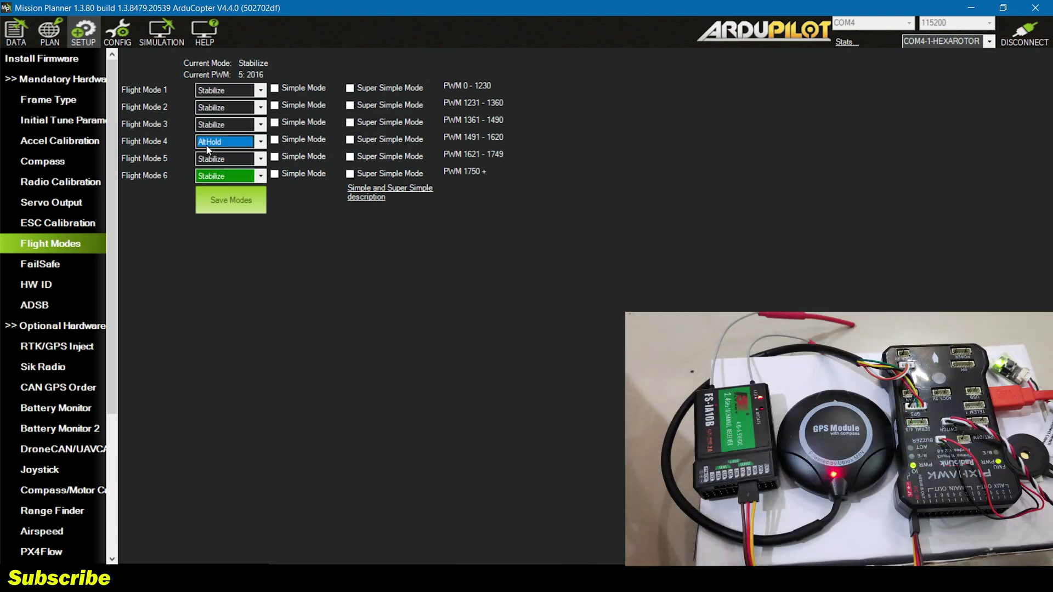
Step: Pick Loiter for Flight Mode 6, then save the modes to the Pixhawk
click(226, 175)
key(Down)
key(Down)
key(Down)
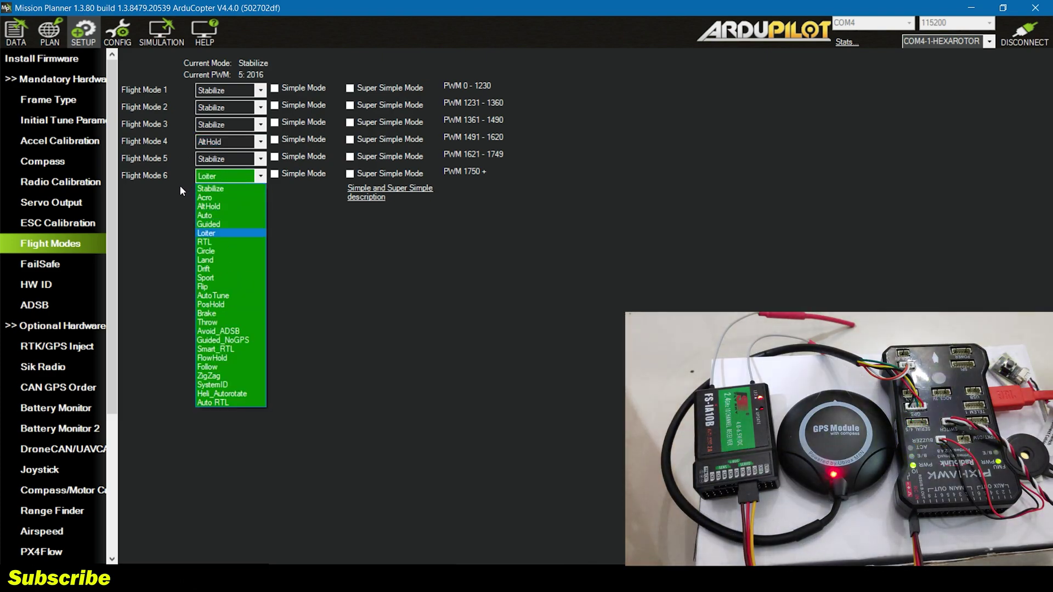
key(Return)
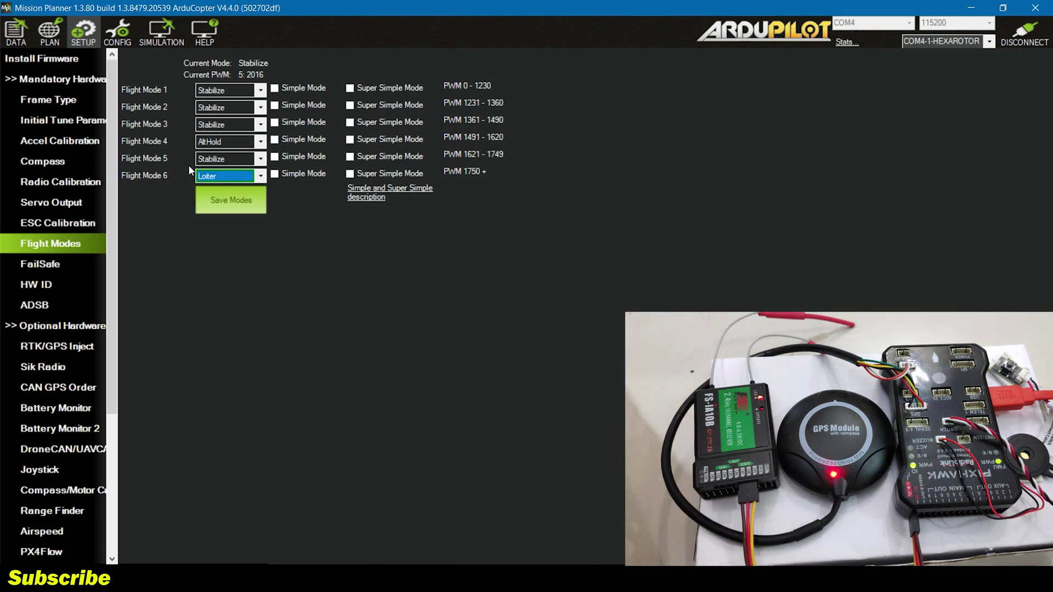
key(Return)
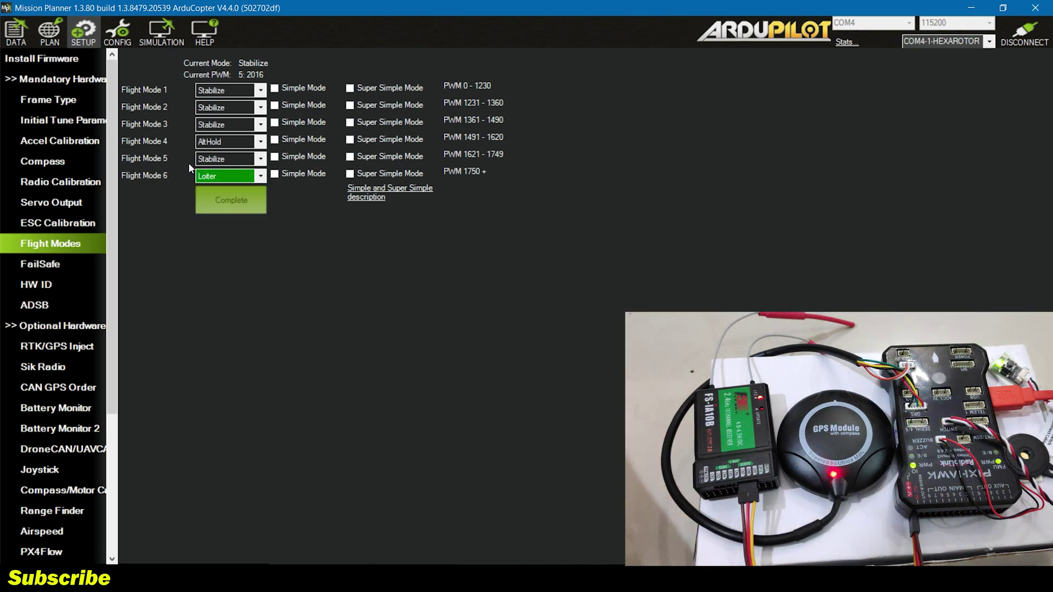